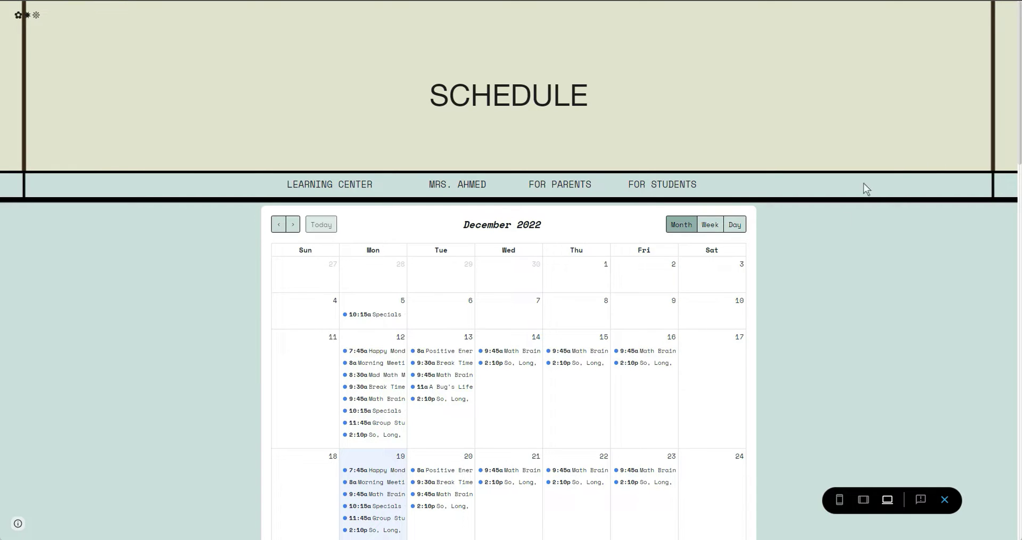
- Scroll through the Google Sites schedule page preview showing the embedded December 2022 calendar
{"action": "scroll", "coordinate": [491, 319], "scroll_direction": "down", "scroll_amount": 3}
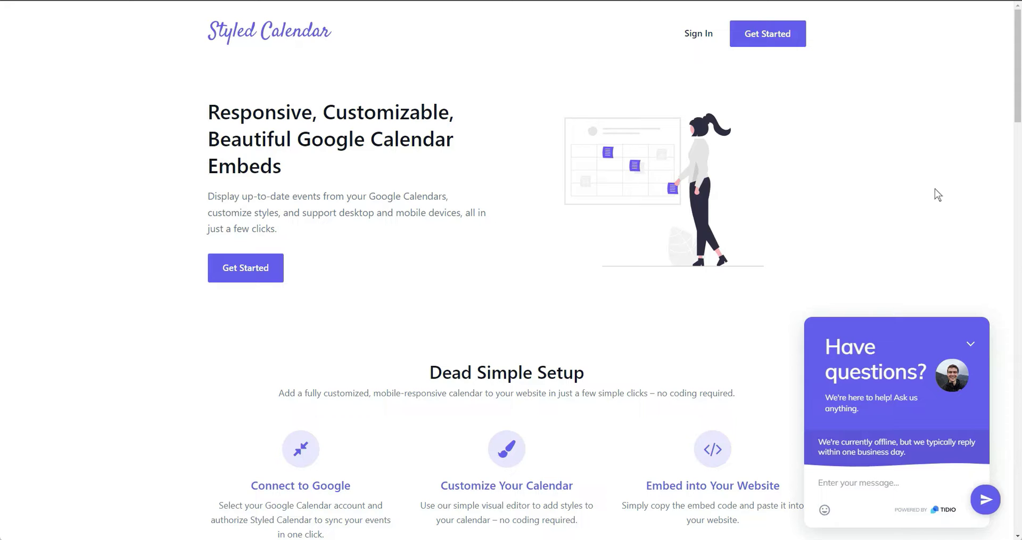
{"action": "scroll", "coordinate": [899, 194], "scroll_direction": "down", "scroll_amount": 3}
{"action": "scroll", "coordinate": [899, 195], "scroll_direction": "up", "scroll_amount": 1}
{"action": "scroll", "coordinate": [898, 191], "scroll_direction": "up", "scroll_amount": 2}
{"action": "scroll", "coordinate": [852, 178], "scroll_direction": "down", "scroll_amount": 5}
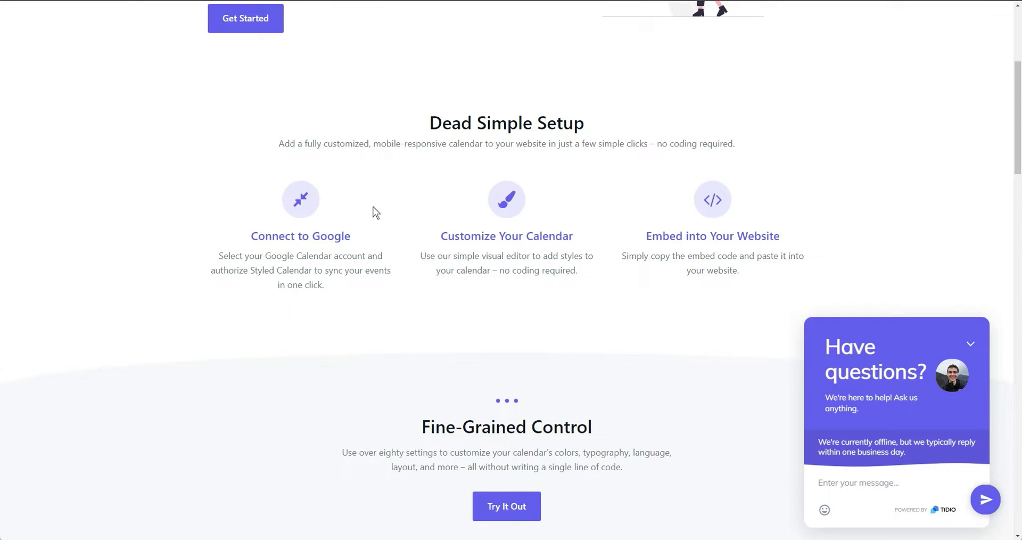
{"action": "scroll", "coordinate": [620, 227], "scroll_direction": "down", "scroll_amount": 10}
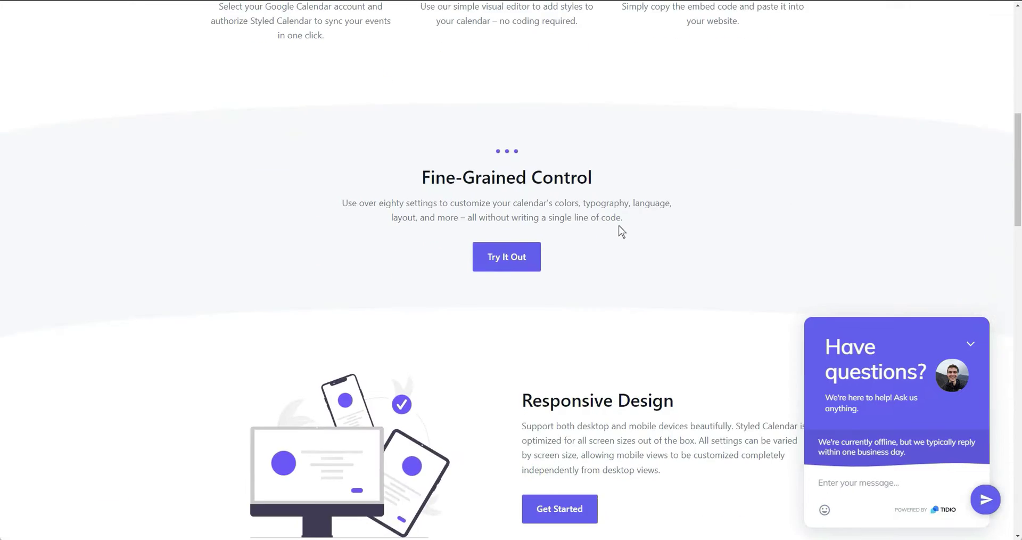
{"action": "scroll", "coordinate": [630, 228], "scroll_direction": "down", "scroll_amount": 6}
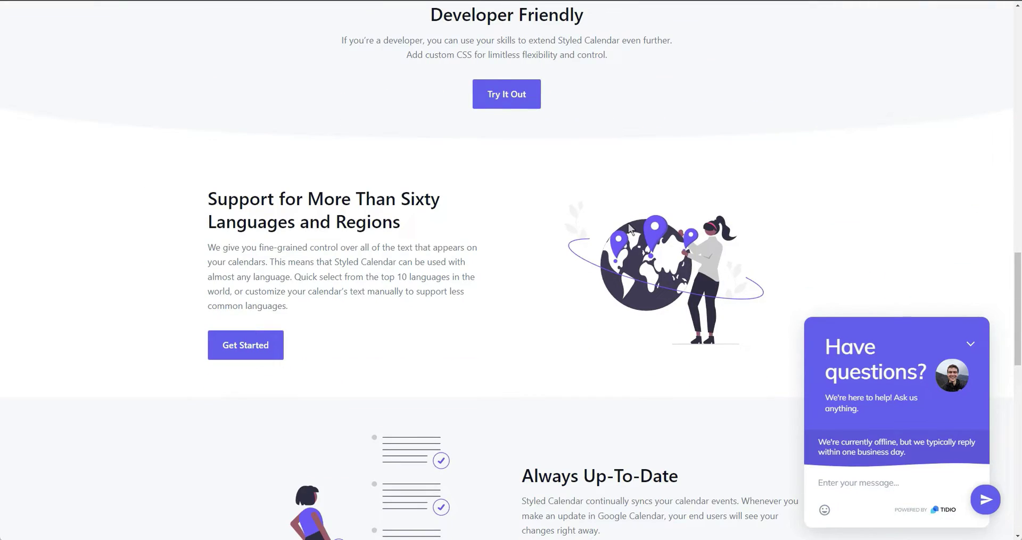
{"action": "scroll", "coordinate": [625, 224], "scroll_direction": "up", "scroll_amount": 2}
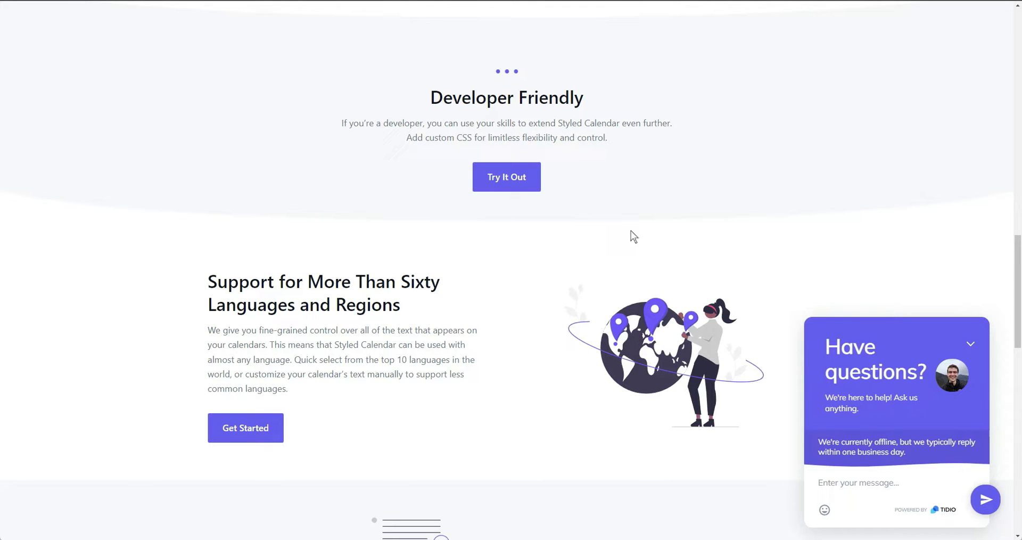
{"action": "scroll", "coordinate": [526, 232], "scroll_direction": "down", "scroll_amount": 13}
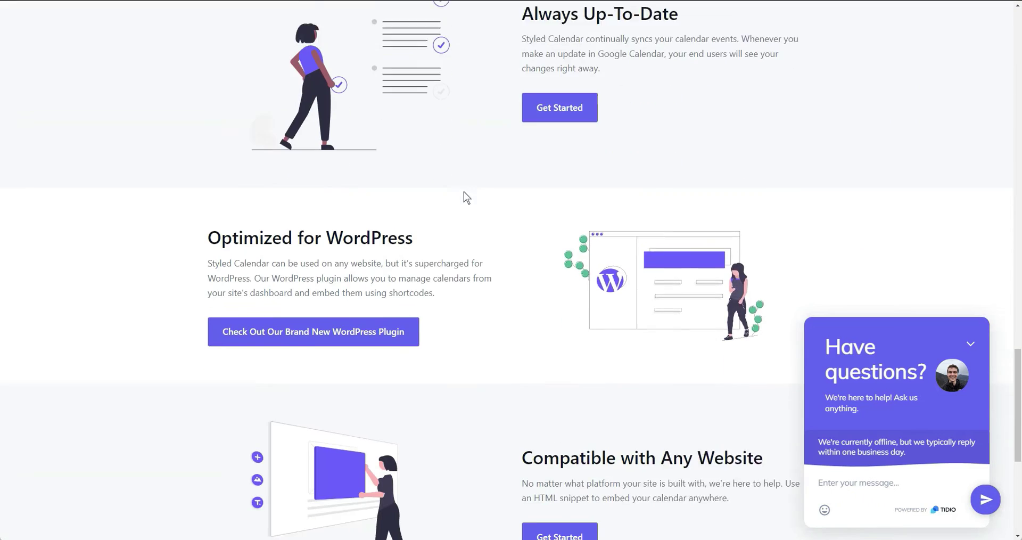
{"action": "scroll", "coordinate": [467, 188], "scroll_direction": "down", "scroll_amount": 4}
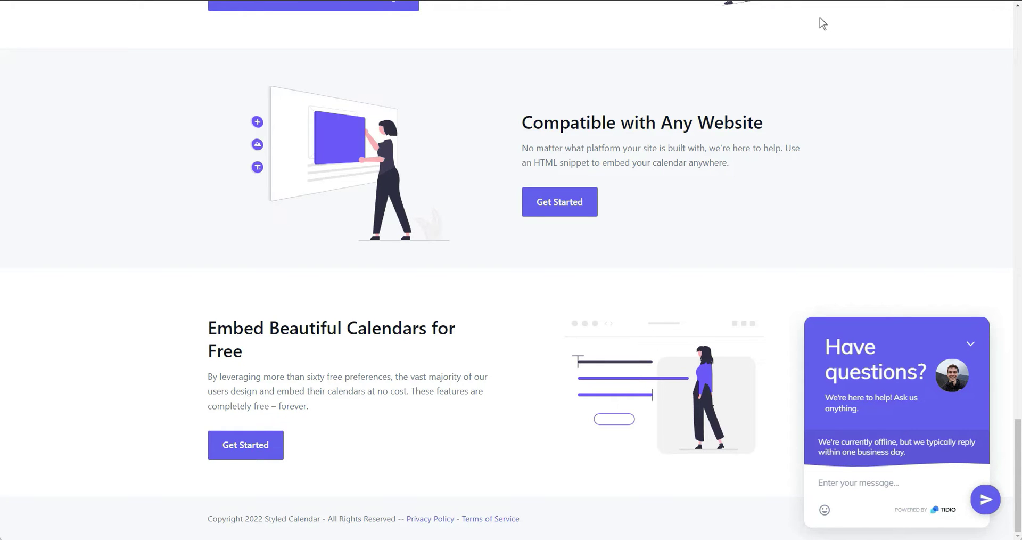
{"action": "scroll", "coordinate": [852, 221], "scroll_direction": "up", "scroll_amount": 15}
{"action": "scroll", "coordinate": [859, 226], "scroll_direction": "up", "scroll_amount": 10}
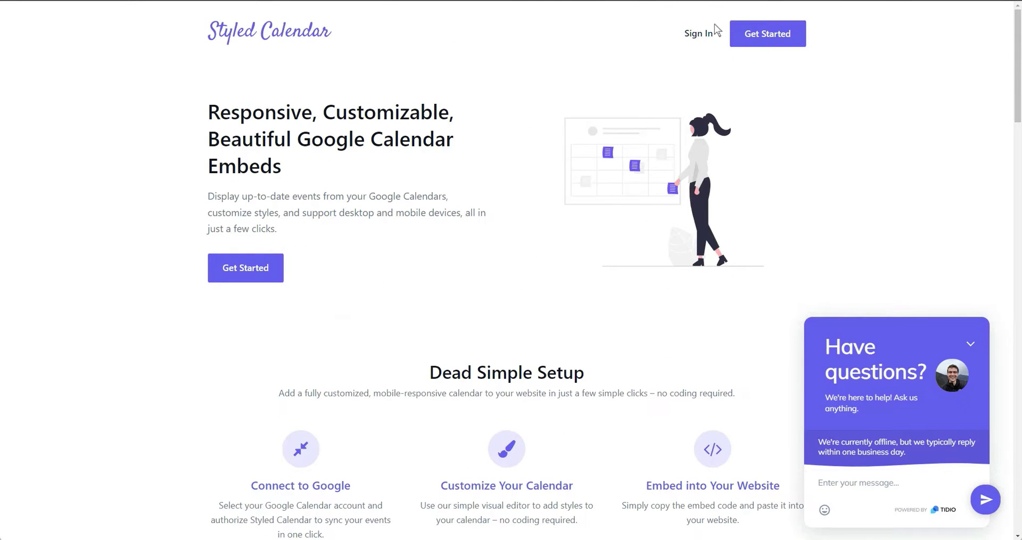
- Start using Styled Calendar through Get Started to reach the account's calendar list
{"action": "left_click", "coordinate": [781, 36]}
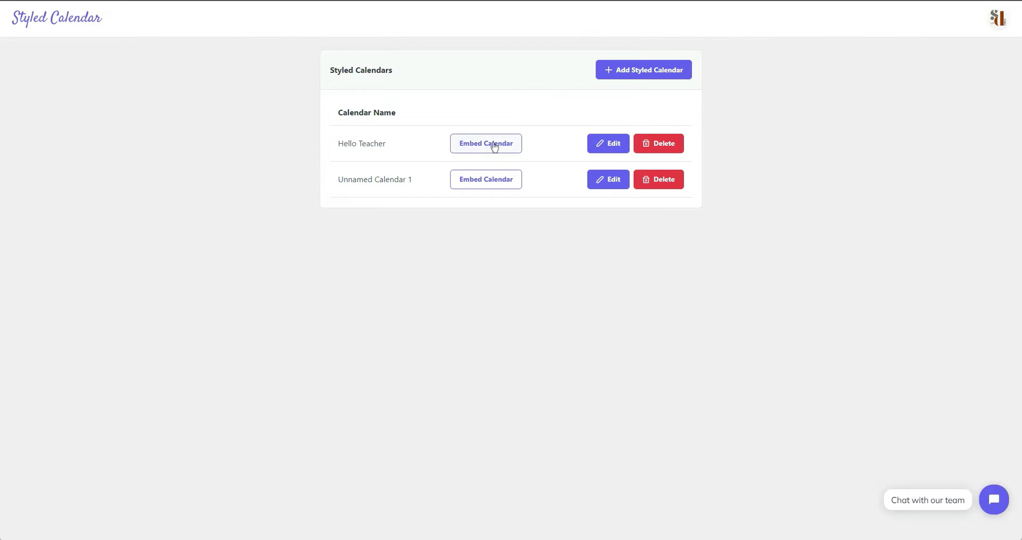
- Open Hello Teacher in the editor, confirm the 390px breakpoint, and collapse General Settings
{"action": "left_click", "coordinate": [601, 143]}
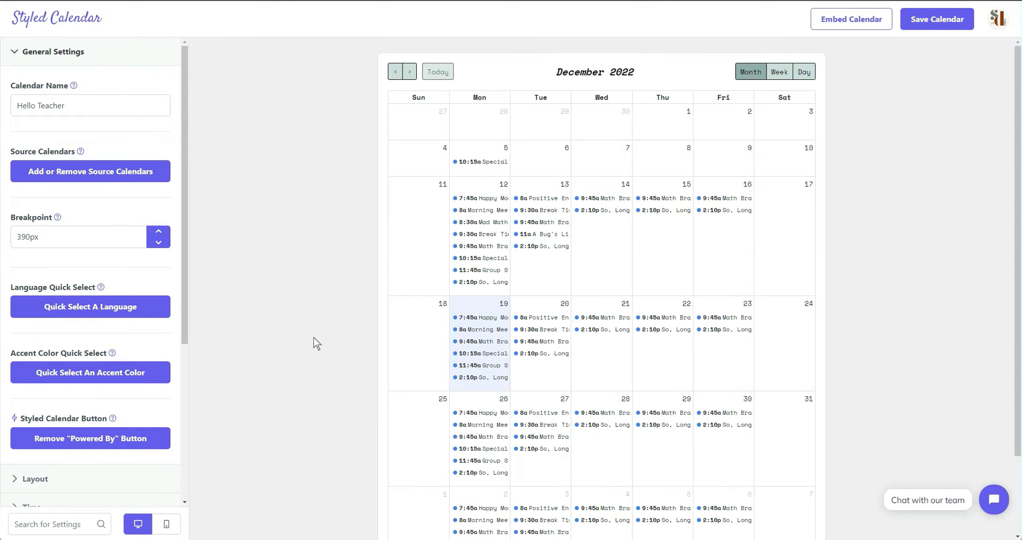
{"action": "scroll", "coordinate": [377, 317], "scroll_direction": "down", "scroll_amount": 3}
{"action": "scroll", "coordinate": [689, 347], "scroll_direction": "up", "scroll_amount": 3}
{"action": "scroll", "coordinate": [130, 253], "scroll_direction": "down", "scroll_amount": 5}
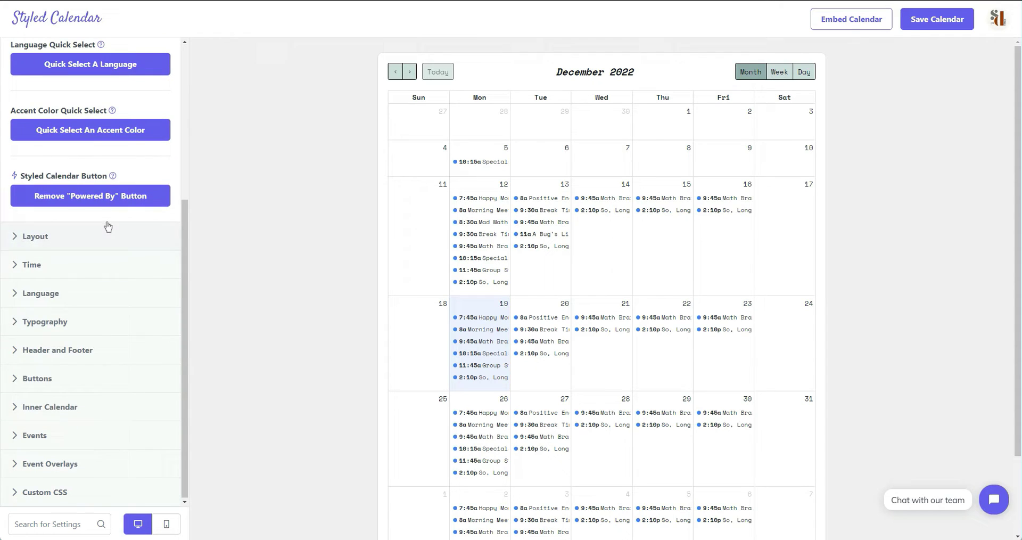
{"action": "scroll", "coordinate": [122, 245], "scroll_direction": "up", "scroll_amount": 5}
{"action": "scroll", "coordinate": [142, 261], "scroll_direction": "down", "scroll_amount": 5}
{"action": "scroll", "coordinate": [107, 277], "scroll_direction": "up", "scroll_amount": 5}
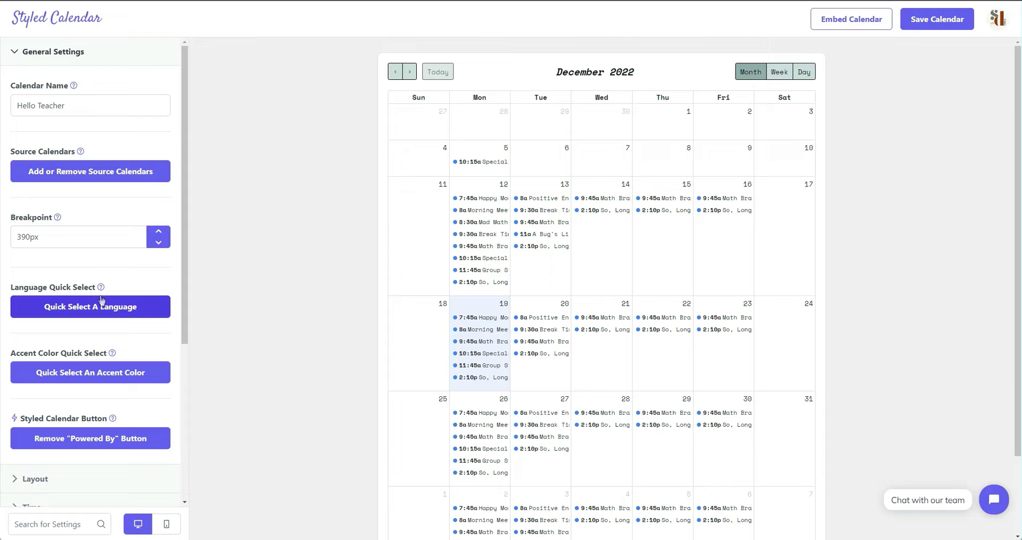
{"action": "left_click", "coordinate": [50, 53]}
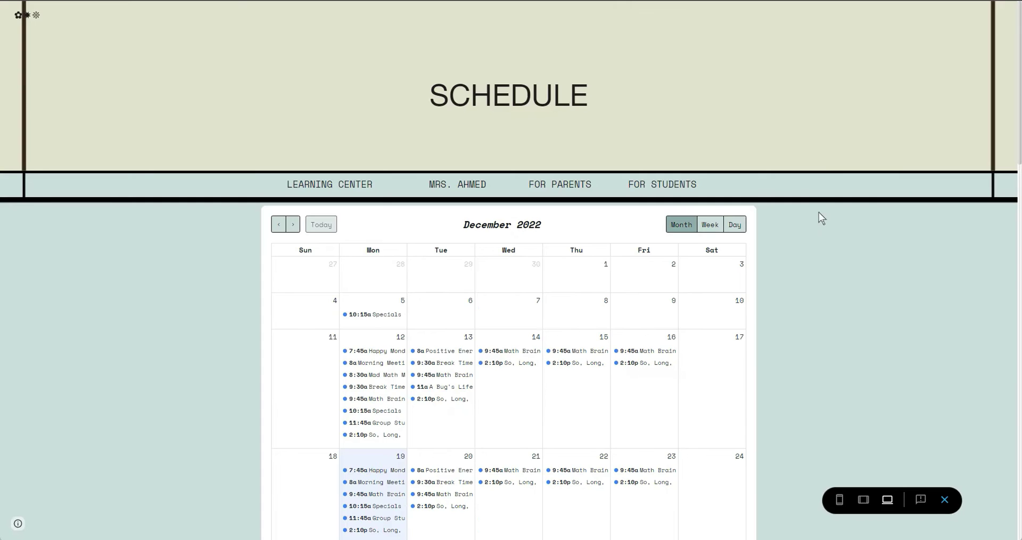
- Preview the schedule page at phone width and browse the December 2022 event list
{"action": "scroll", "coordinate": [817, 262], "scroll_direction": "down", "scroll_amount": 3}
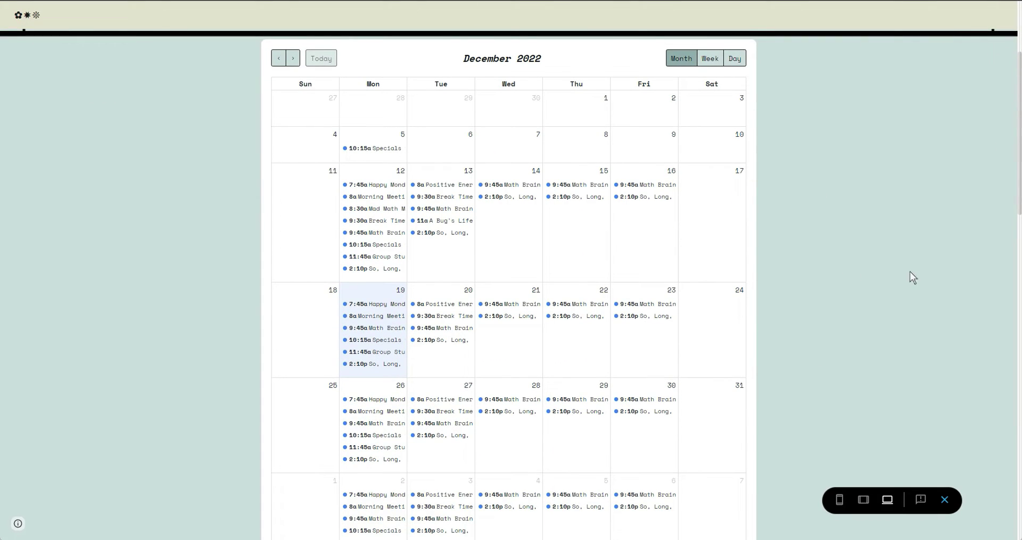
{"action": "left_click", "coordinate": [840, 499]}
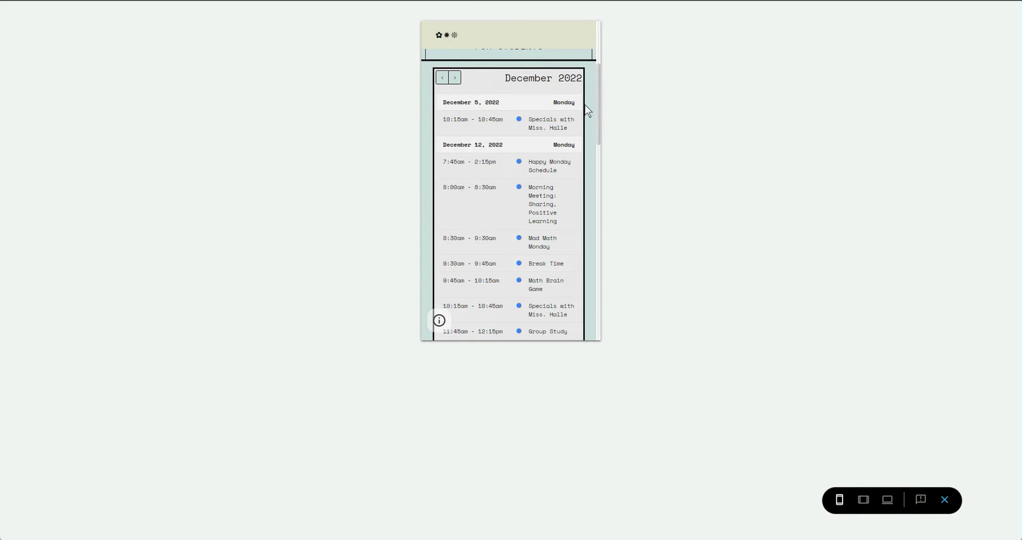
{"action": "scroll", "coordinate": [587, 109], "scroll_direction": "up", "scroll_amount": 3}
{"action": "scroll", "coordinate": [586, 112], "scroll_direction": "down", "scroll_amount": 1}
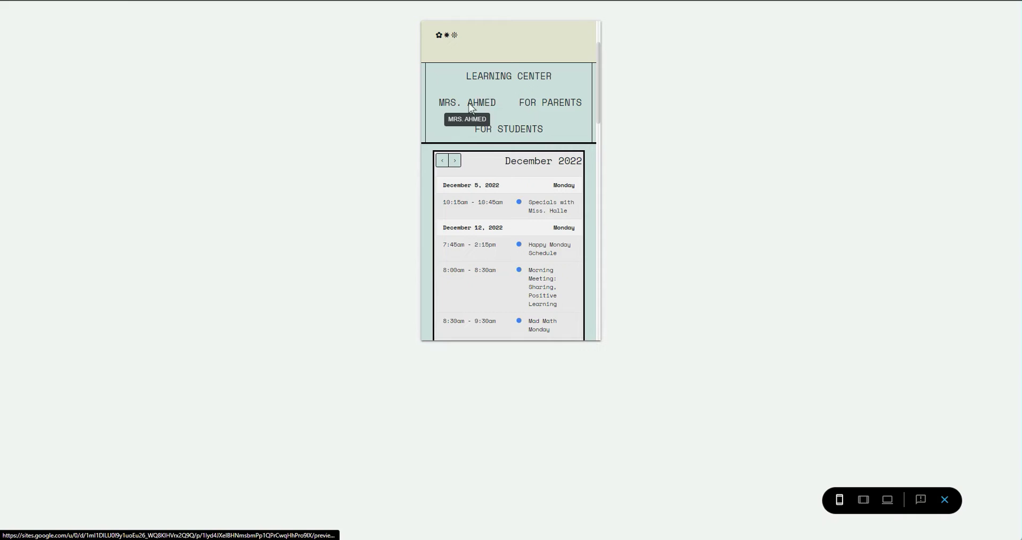
{"action": "scroll", "coordinate": [527, 226], "scroll_direction": "down", "scroll_amount": 5}
{"action": "scroll", "coordinate": [532, 233], "scroll_direction": "down", "scroll_amount": 12}
{"action": "scroll", "coordinate": [509, 213], "scroll_direction": "down", "scroll_amount": 6}
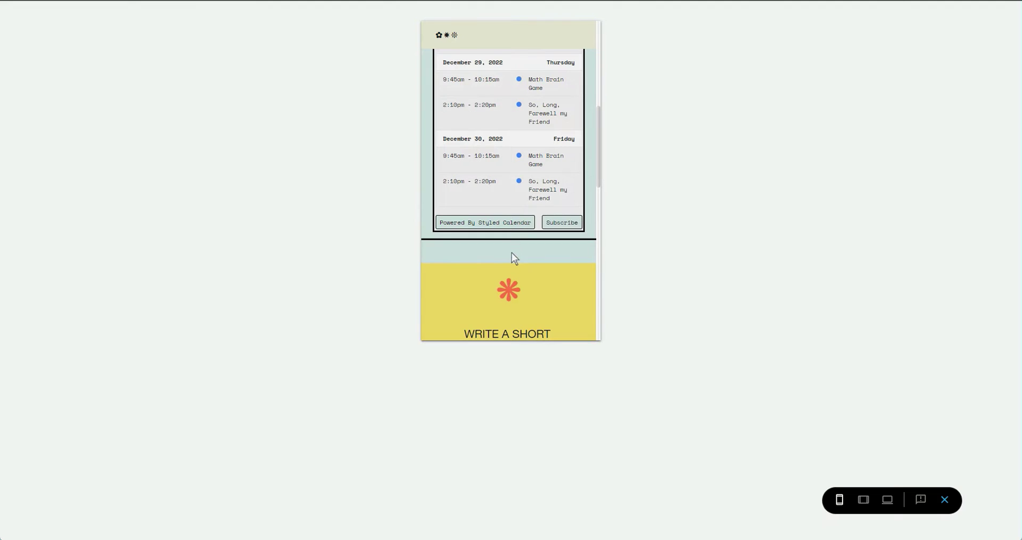
{"action": "scroll", "coordinate": [503, 191], "scroll_direction": "up", "scroll_amount": 6}
{"action": "scroll", "coordinate": [502, 191], "scroll_direction": "up", "scroll_amount": 12}
{"action": "scroll", "coordinate": [525, 179], "scroll_direction": "up", "scroll_amount": 8}
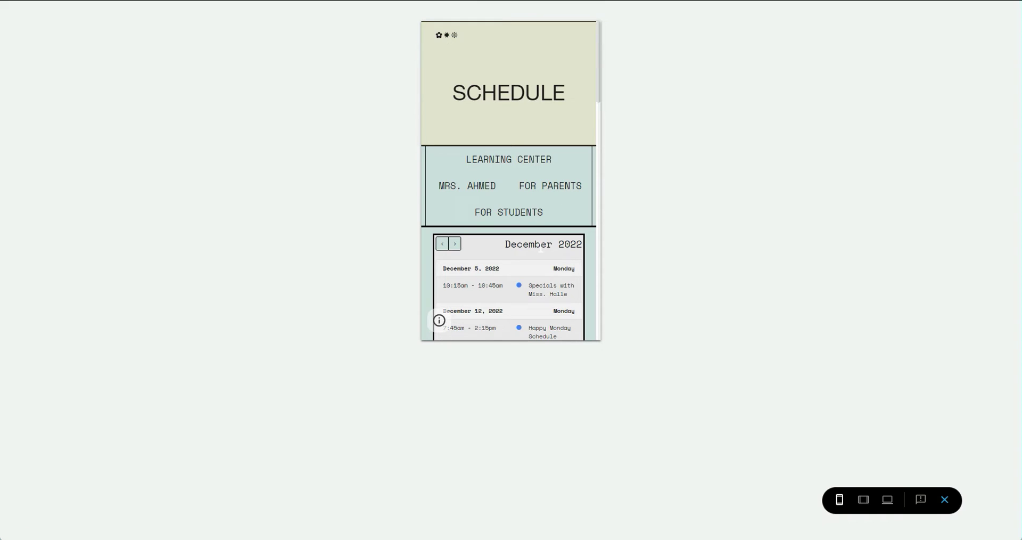
{"action": "scroll", "coordinate": [542, 252], "scroll_direction": "down", "scroll_amount": 3}
{"action": "scroll", "coordinate": [543, 244], "scroll_direction": "down", "scroll_amount": 2}
{"action": "scroll", "coordinate": [543, 244], "scroll_direction": "down", "scroll_amount": 10}
{"action": "scroll", "coordinate": [514, 221], "scroll_direction": "up", "scroll_amount": 3}
{"action": "scroll", "coordinate": [514, 221], "scroll_direction": "down", "scroll_amount": 3}
{"action": "scroll", "coordinate": [514, 212], "scroll_direction": "down", "scroll_amount": 10}
{"action": "scroll", "coordinate": [515, 212], "scroll_direction": "up", "scroll_amount": 8}
{"action": "scroll", "coordinate": [517, 180], "scroll_direction": "down", "scroll_amount": 3}
{"action": "scroll", "coordinate": [517, 180], "scroll_direction": "up", "scroll_amount": 10}
{"action": "scroll", "coordinate": [505, 181], "scroll_direction": "up", "scroll_amount": 4}
{"action": "scroll", "coordinate": [520, 181], "scroll_direction": "down", "scroll_amount": 2}
{"action": "scroll", "coordinate": [543, 186], "scroll_direction": "up", "scroll_amount": 5}
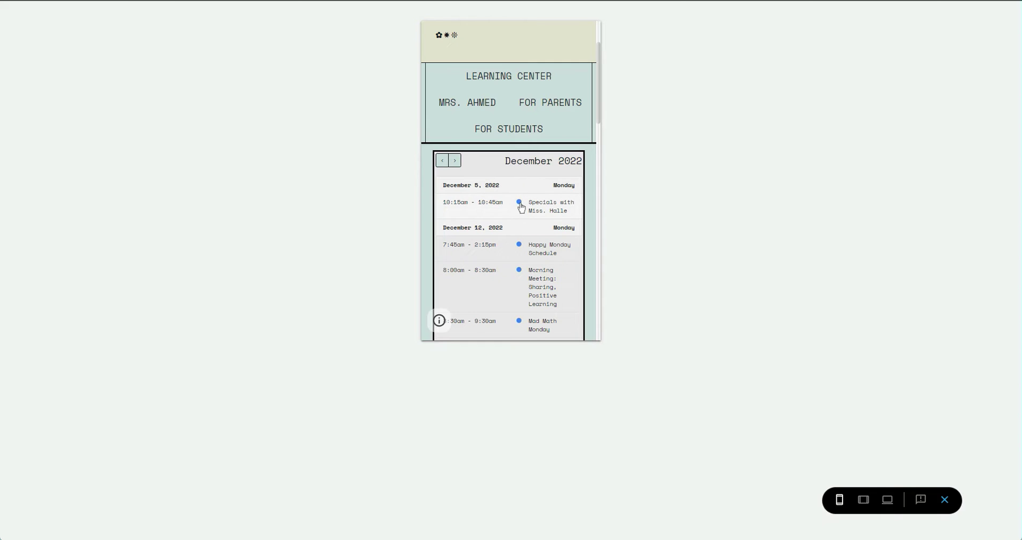
- View details of the specials, Farewell, Break Time, Math Brain Game and Happy Monday events
{"action": "left_click", "coordinate": [521, 207]}
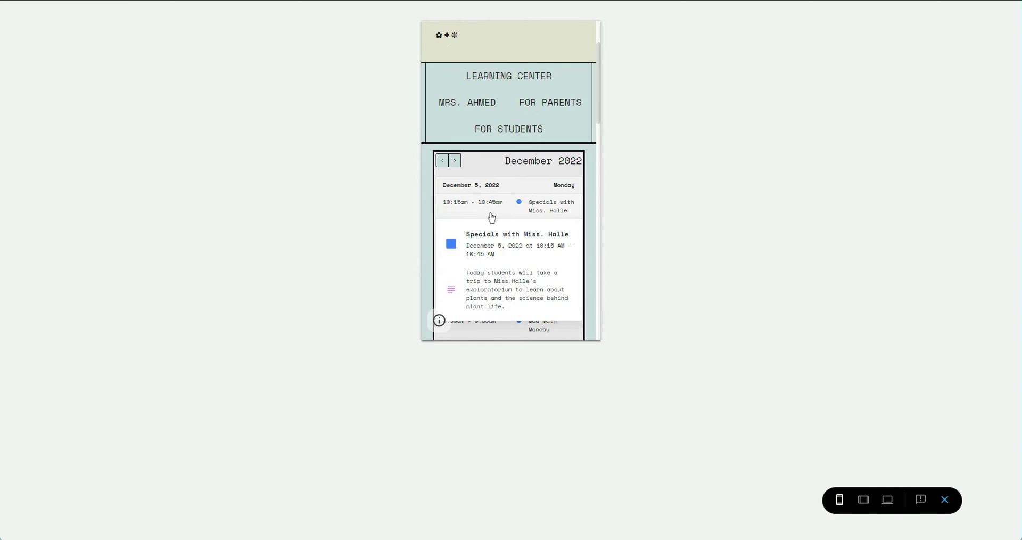
{"action": "scroll", "coordinate": [553, 213], "scroll_direction": "down", "scroll_amount": 2}
{"action": "scroll", "coordinate": [553, 223], "scroll_direction": "up", "scroll_amount": 2}
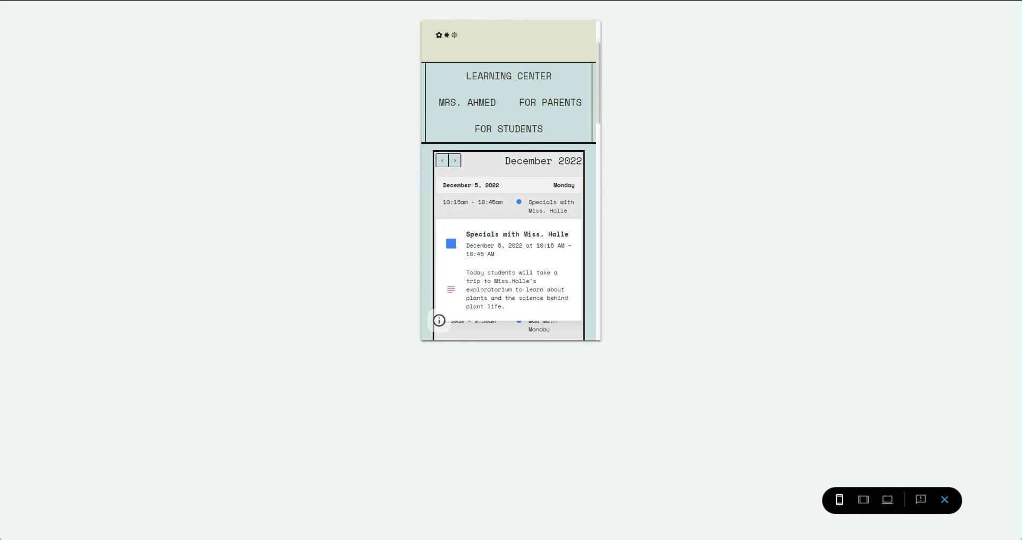
{"action": "scroll", "coordinate": [520, 305], "scroll_direction": "down", "scroll_amount": 5}
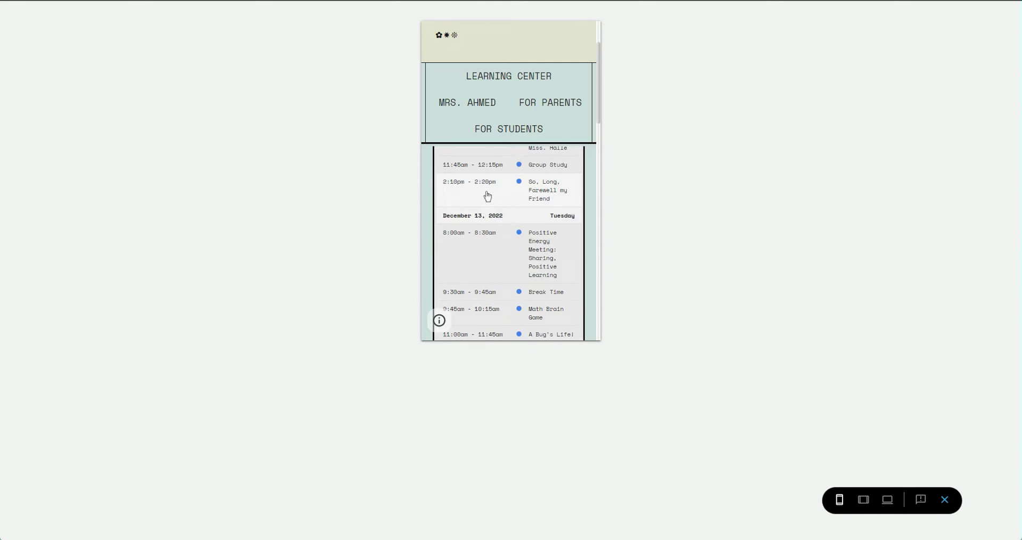
{"action": "left_click", "coordinate": [487, 196]}
{"action": "left_click", "coordinate": [487, 293]}
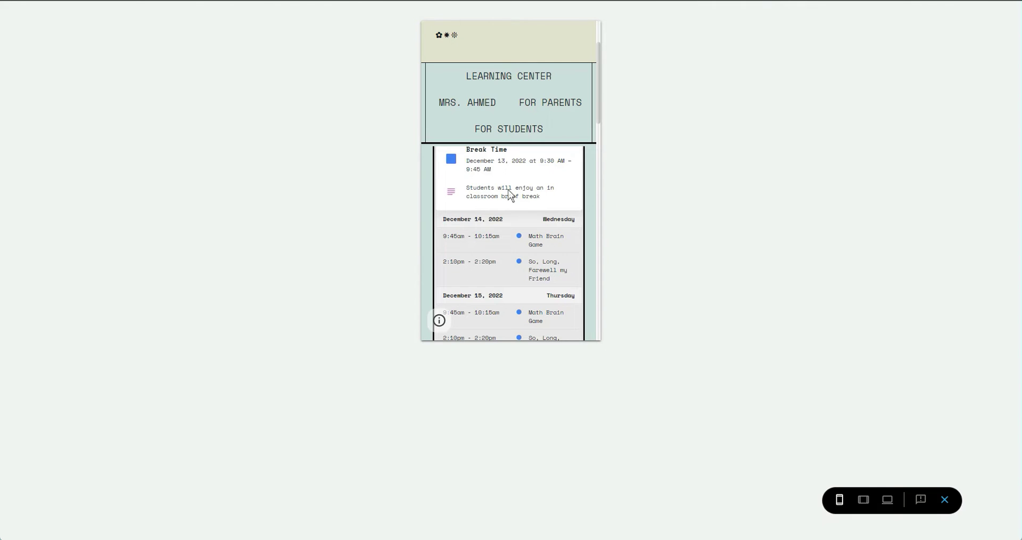
{"action": "left_click", "coordinate": [487, 243]}
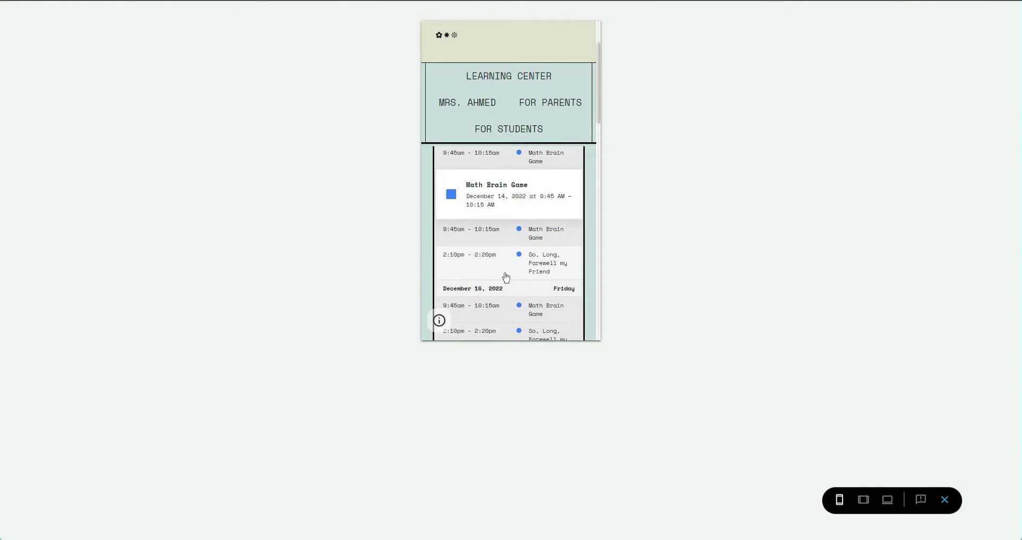
{"action": "left_click", "coordinate": [506, 269]}
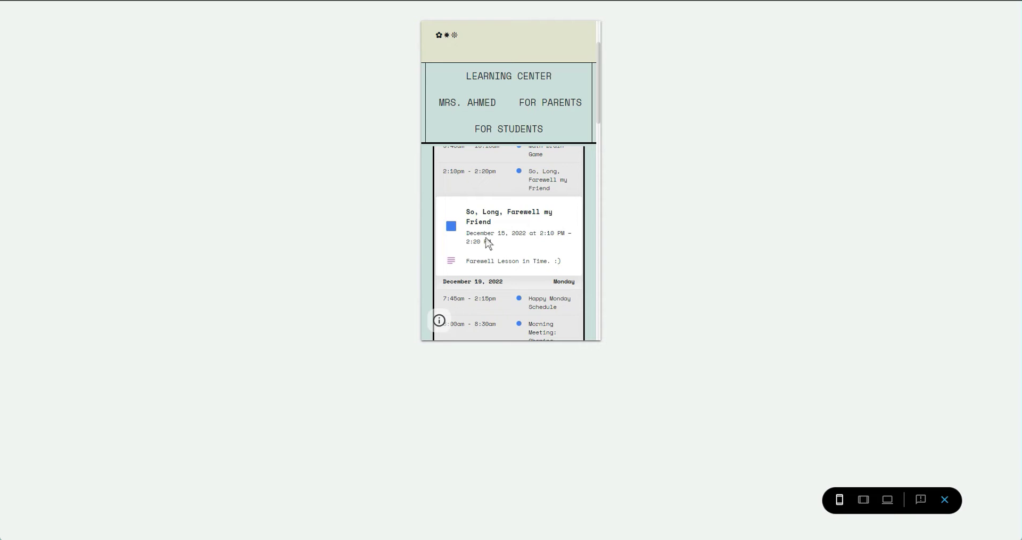
{"action": "left_click", "coordinate": [497, 300]}
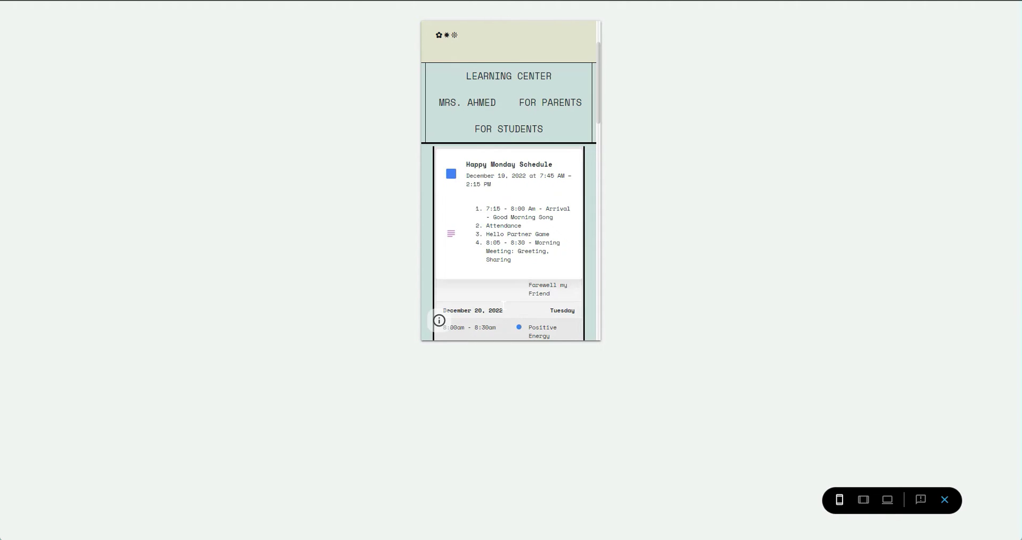
{"action": "left_click", "coordinate": [512, 259]}
{"action": "left_click", "coordinate": [508, 242]}
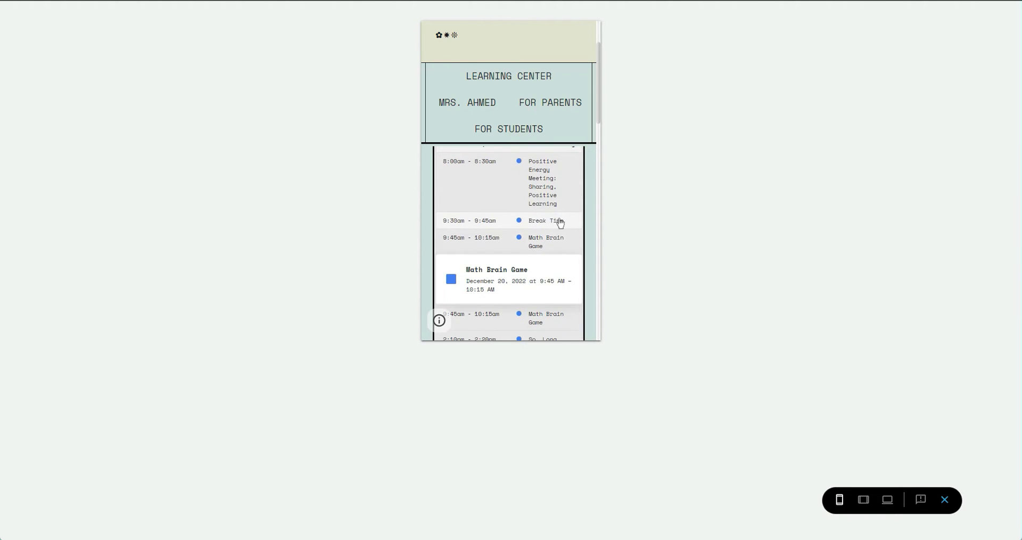
{"action": "scroll", "coordinate": [553, 219], "scroll_direction": "up", "scroll_amount": 15}
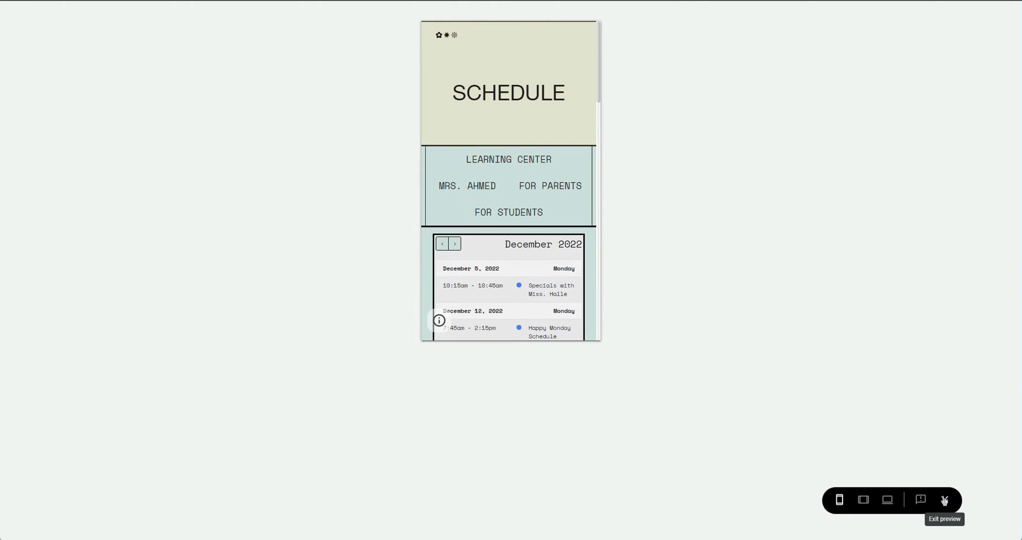
{"action": "key", "text": "Escape"}
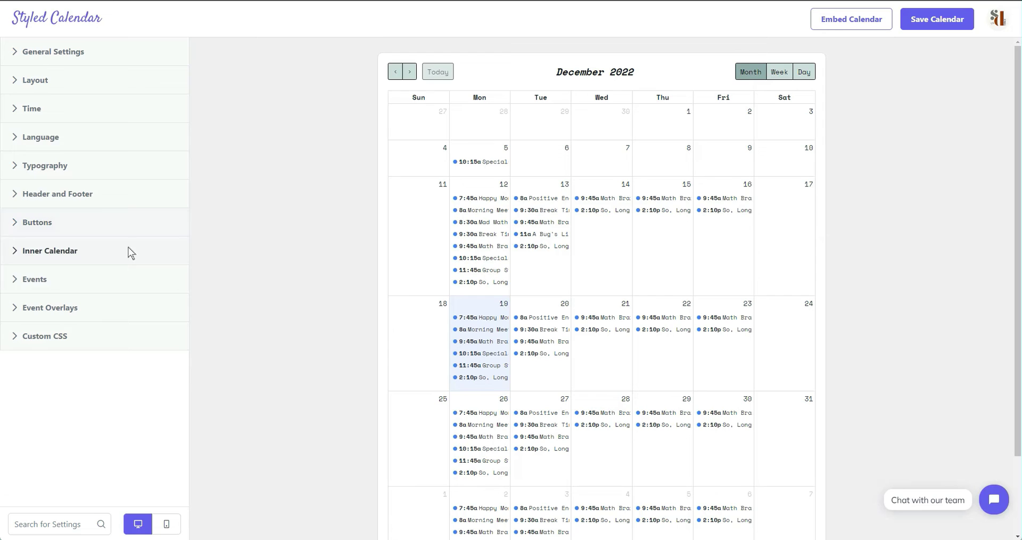
{"action": "left_click", "coordinate": [17, 166]}
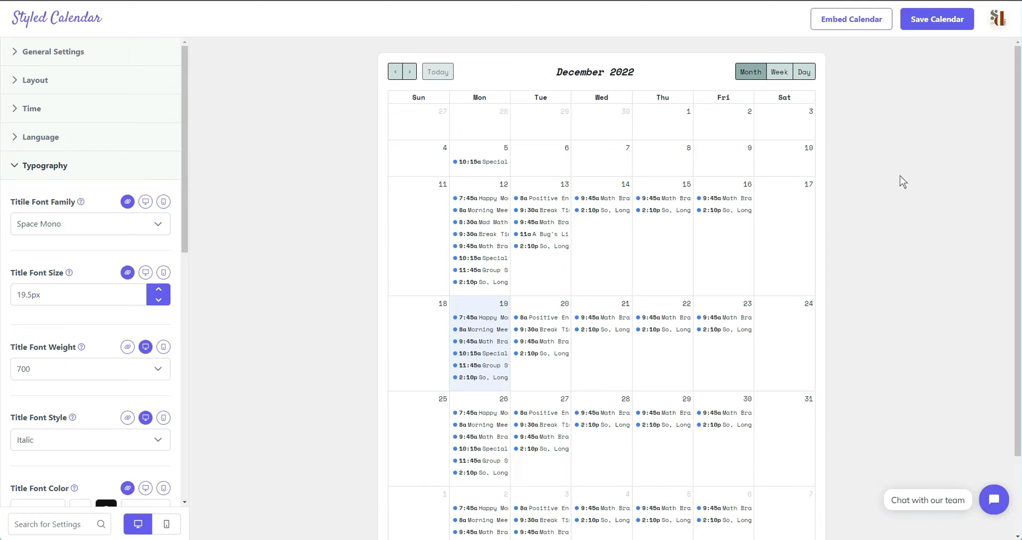
{"action": "scroll", "coordinate": [817, 215], "scroll_direction": "down", "scroll_amount": 2}
{"action": "scroll", "coordinate": [827, 220], "scroll_direction": "up", "scroll_amount": 2}
{"action": "scroll", "coordinate": [830, 214], "scroll_direction": "down", "scroll_amount": 3}
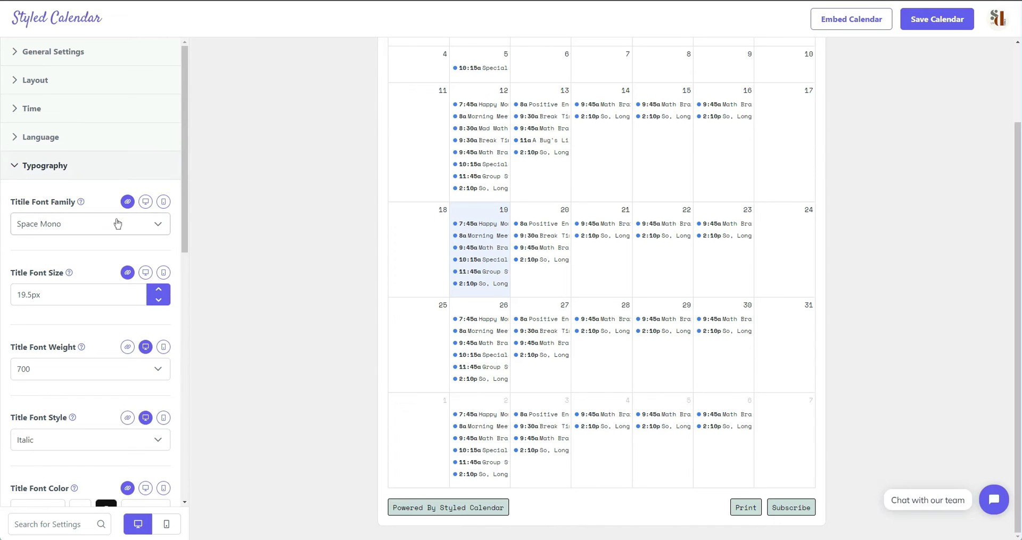
{"action": "left_click", "coordinate": [18, 162]}
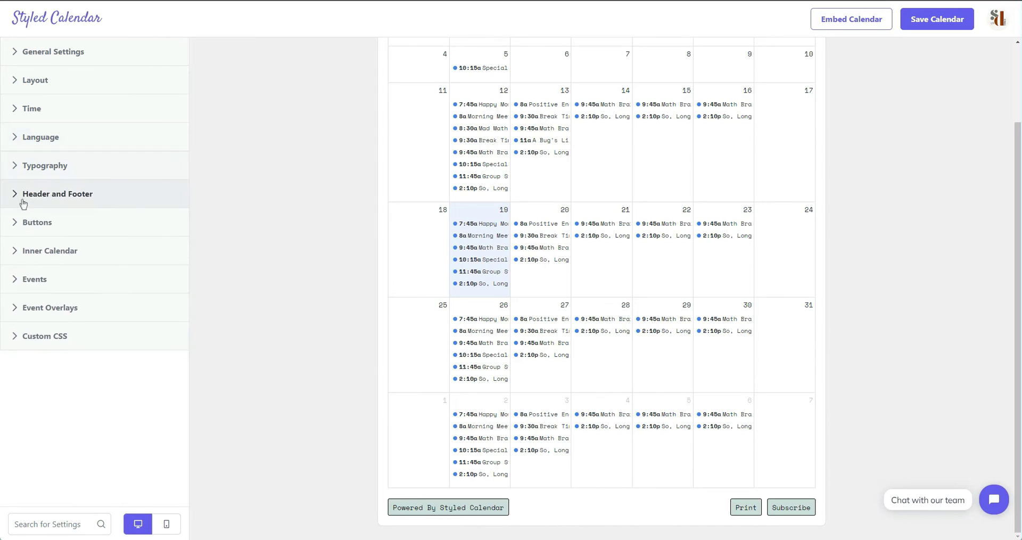
{"action": "left_click", "coordinate": [17, 194]}
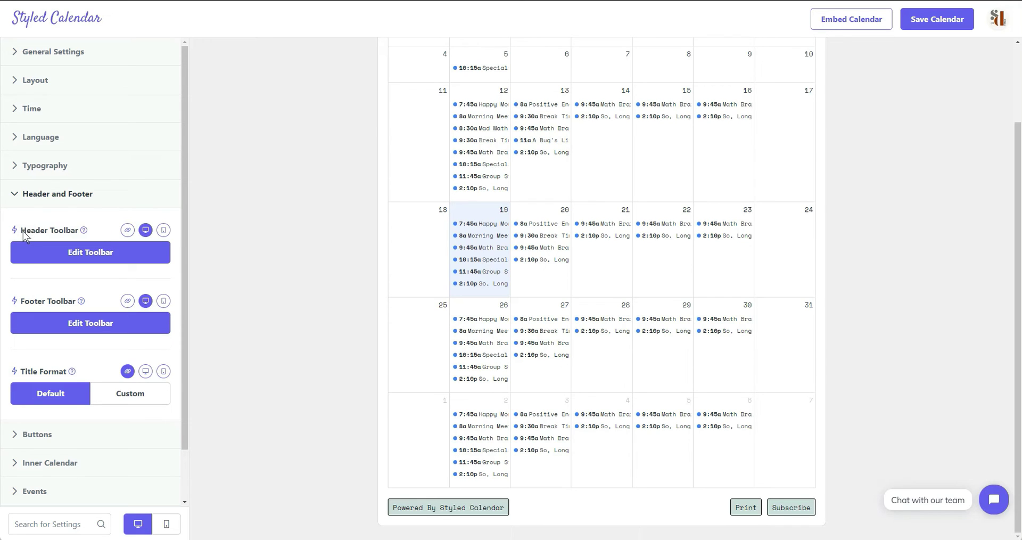
{"action": "scroll", "coordinate": [382, 256], "scroll_direction": "up", "scroll_amount": 2}
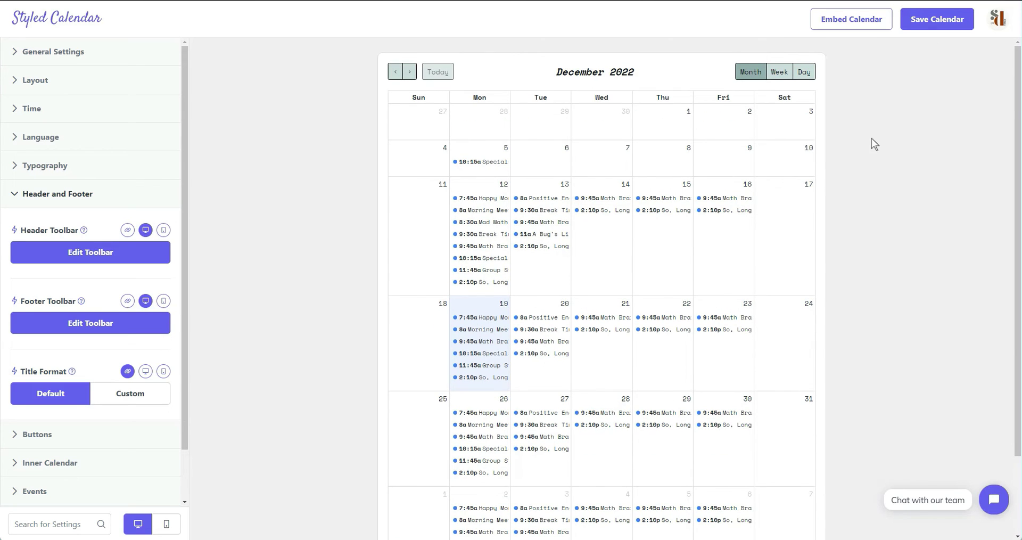
{"action": "scroll", "coordinate": [869, 128], "scroll_direction": "down", "scroll_amount": 2}
{"action": "scroll", "coordinate": [857, 149], "scroll_direction": "up", "scroll_amount": 2}
{"action": "scroll", "coordinate": [274, 182], "scroll_direction": "down", "scroll_amount": 2}
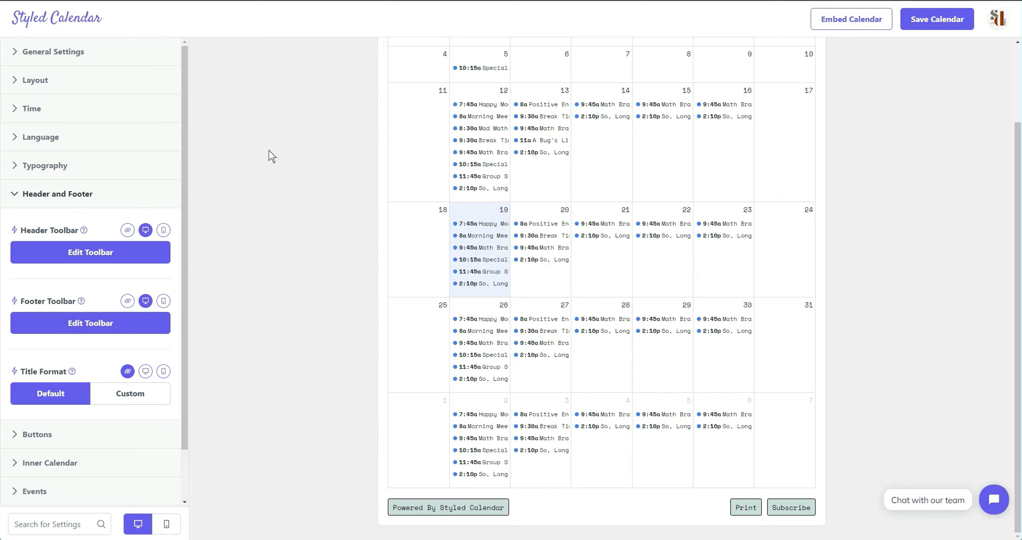
{"action": "scroll", "coordinate": [270, 150], "scroll_direction": "up", "scroll_amount": 2}
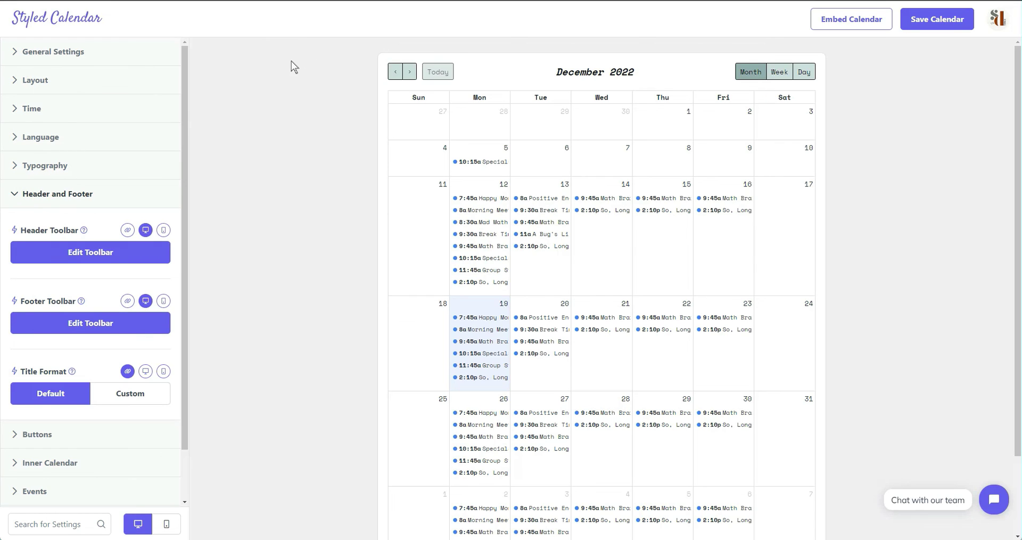
- Collapse Header and Footer, reopen Layout's General Settings, and verify the breakpoint stays 390px
{"action": "left_click", "coordinate": [58, 194]}
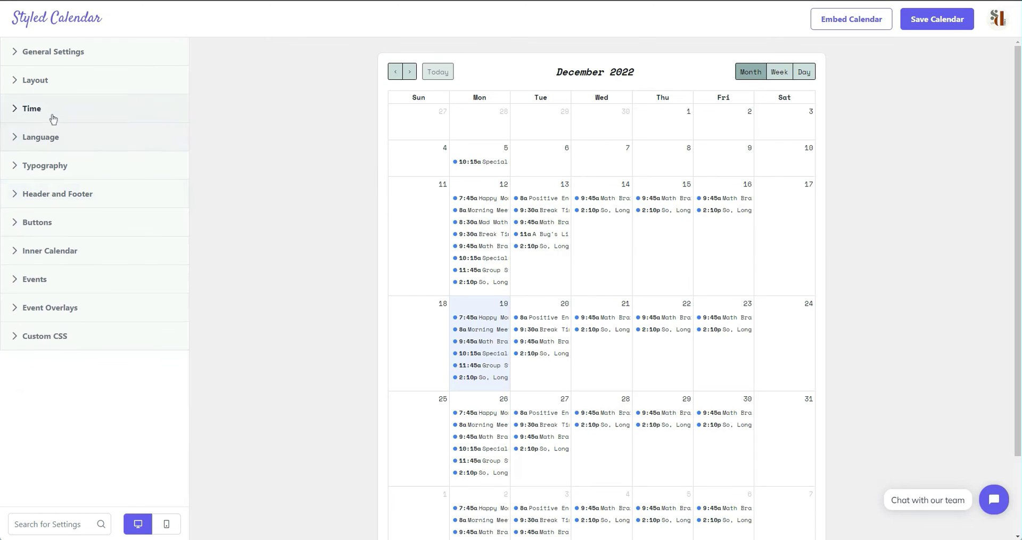
{"action": "left_click", "coordinate": [28, 81]}
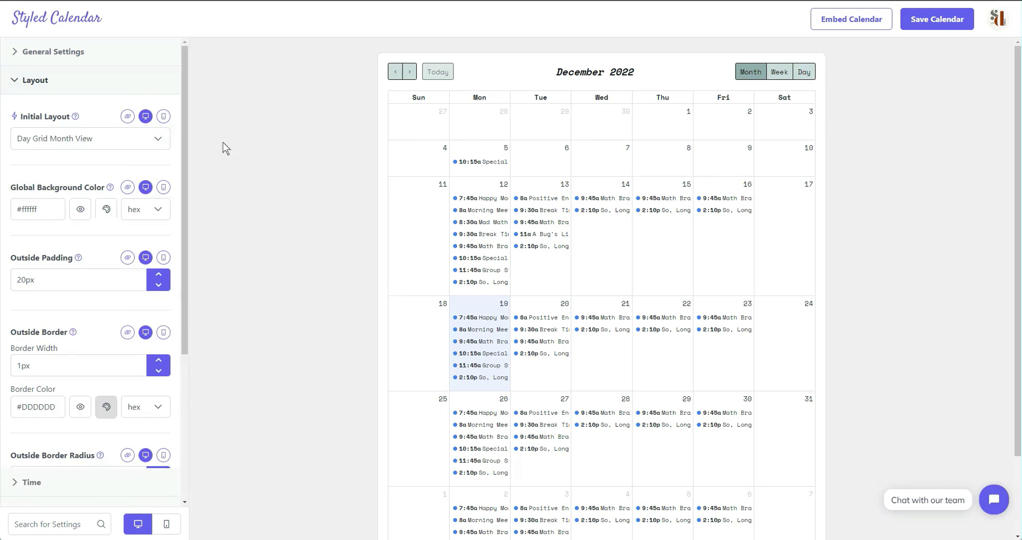
{"action": "left_click", "coordinate": [32, 52]}
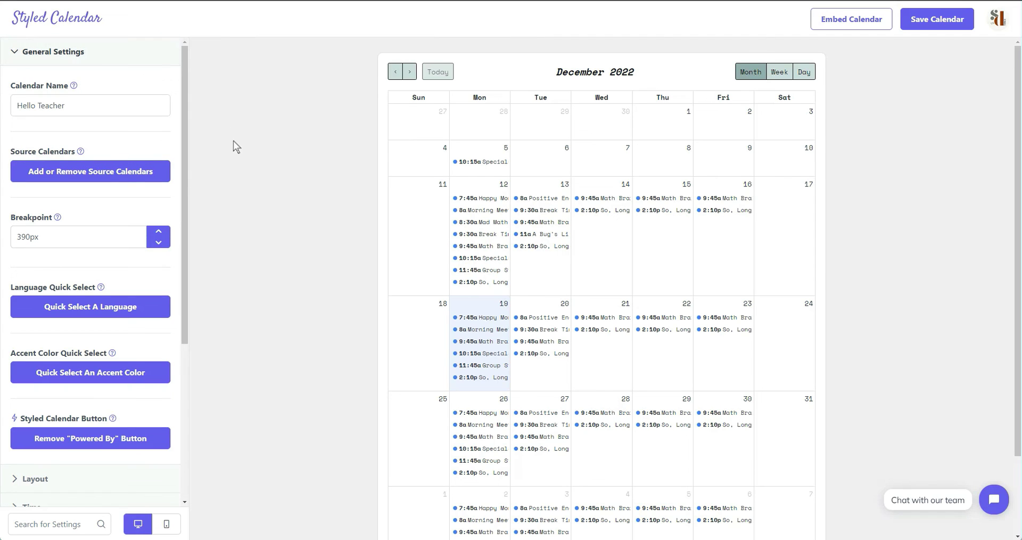
{"action": "left_click", "coordinate": [20, 237]}
{"action": "left_click", "coordinate": [265, 212]}
{"action": "left_click", "coordinate": [37, 236]}
{"action": "left_click", "coordinate": [252, 230]}
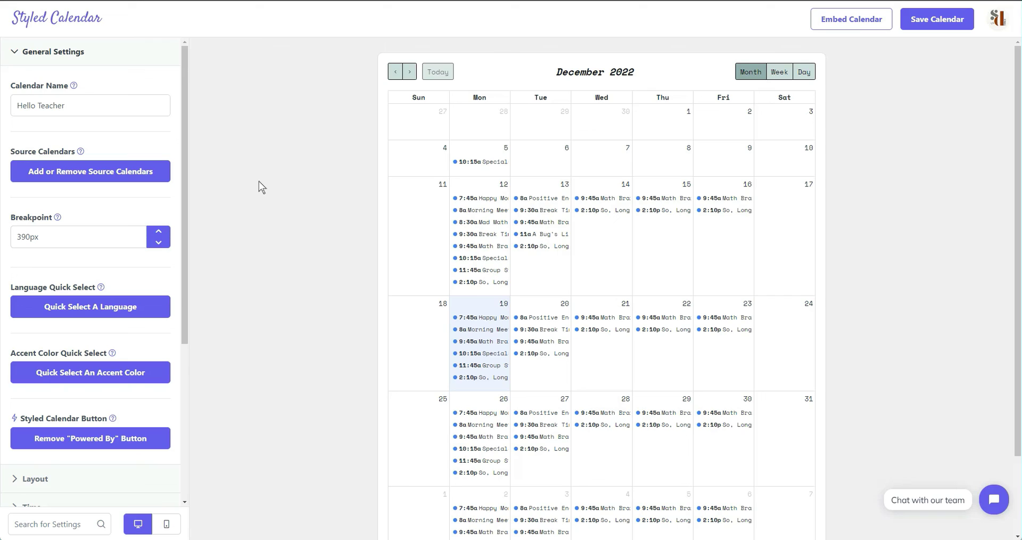